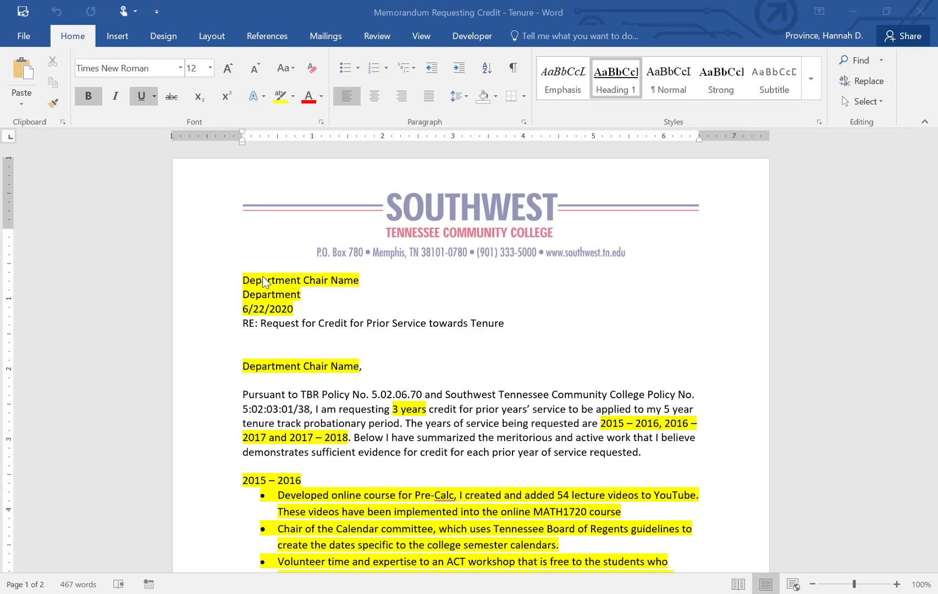
# Review the highlighted placeholders for the department chair name, department, date and salutation at the start of the memo
pyautogui.click(362, 283)
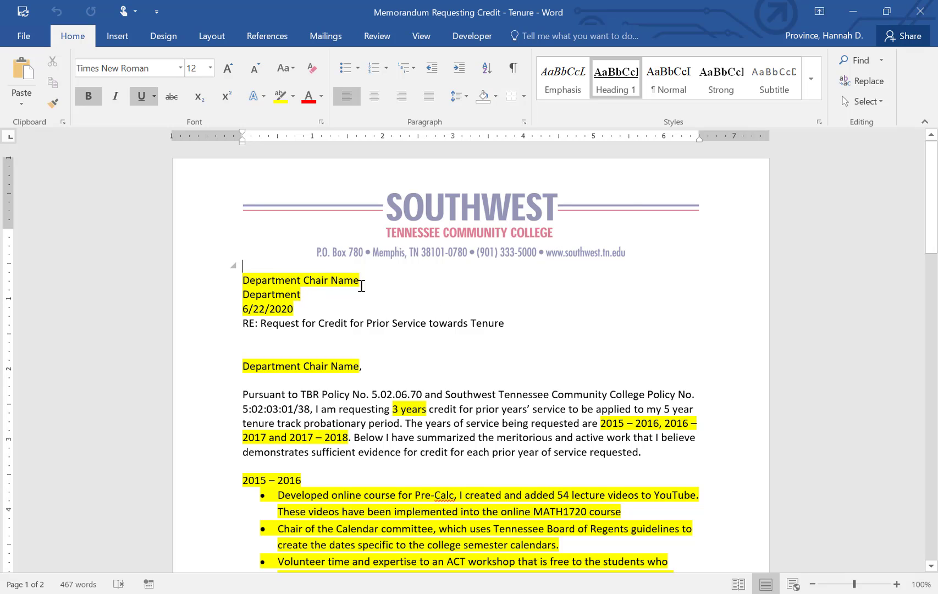
pyautogui.moveTo(331, 284); pyautogui.dragTo(257, 282)
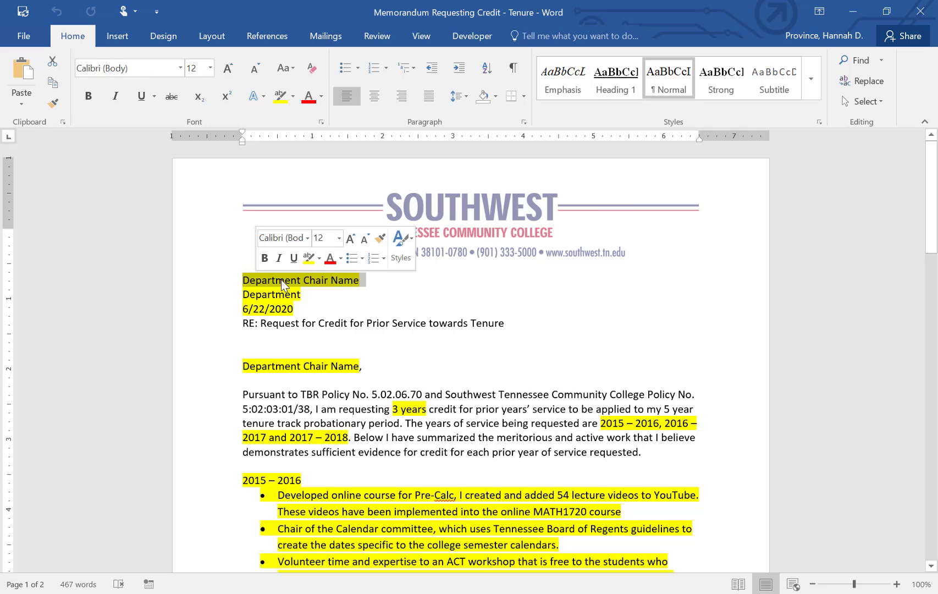
pyautogui.moveTo(291, 298); pyautogui.dragTo(243, 295)
pyautogui.tripleClick(269, 308)
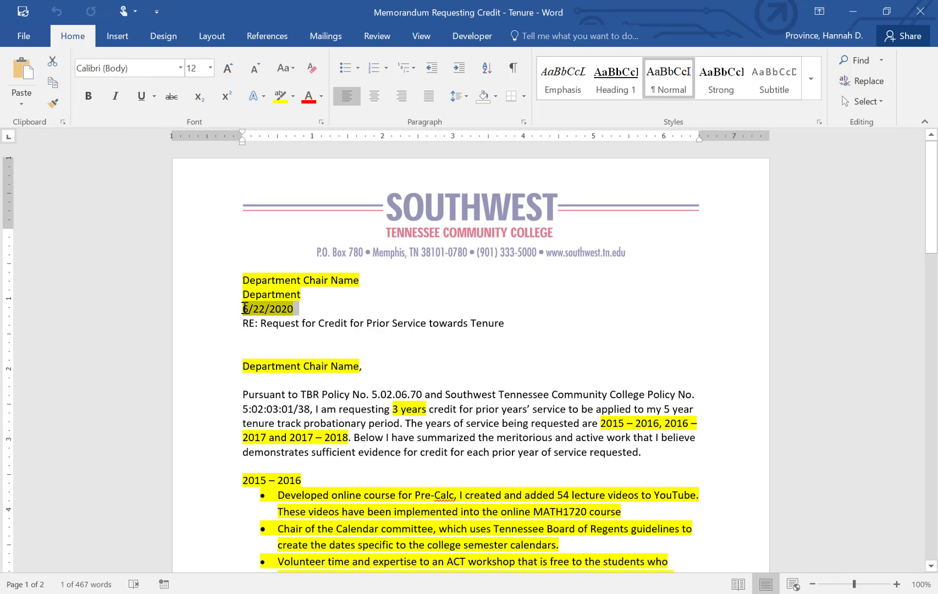
pyautogui.moveTo(358, 366); pyautogui.dragTo(243, 365)
pyautogui.click(347, 404)
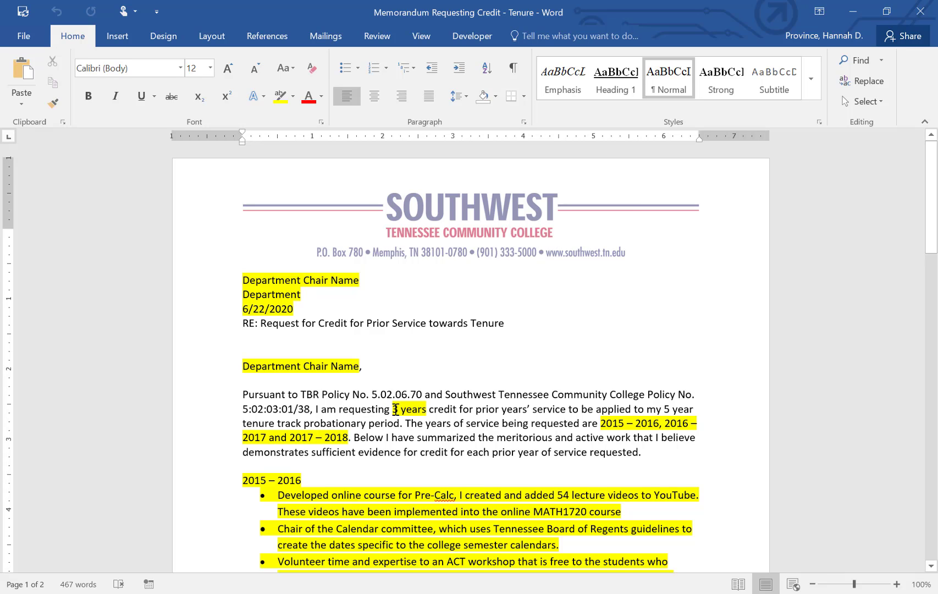
# Examine the requested years of credit, the tenure track probationary period and the listed service years in the opening paragraph
pyautogui.moveTo(393, 408); pyautogui.dragTo(427, 410)
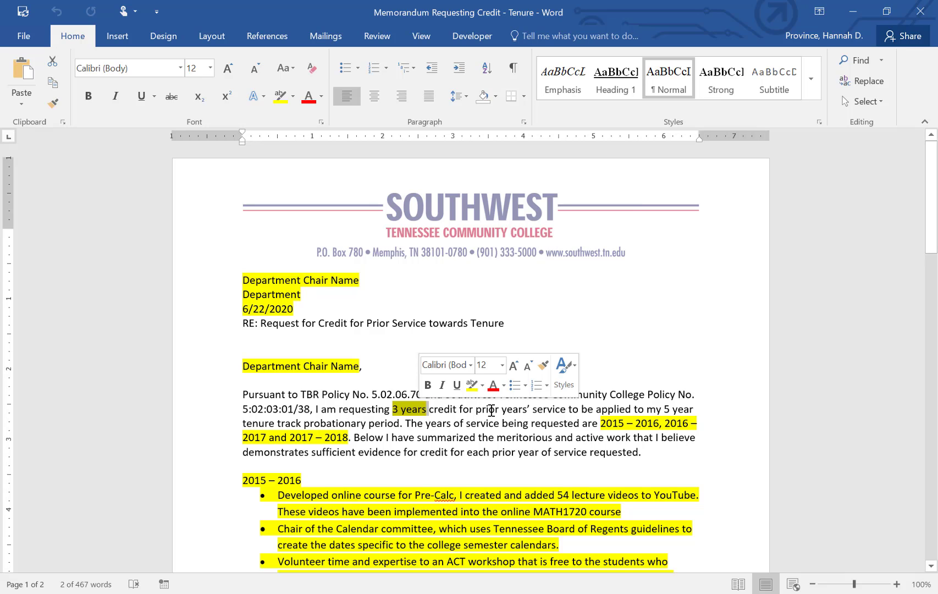
pyautogui.click(547, 413)
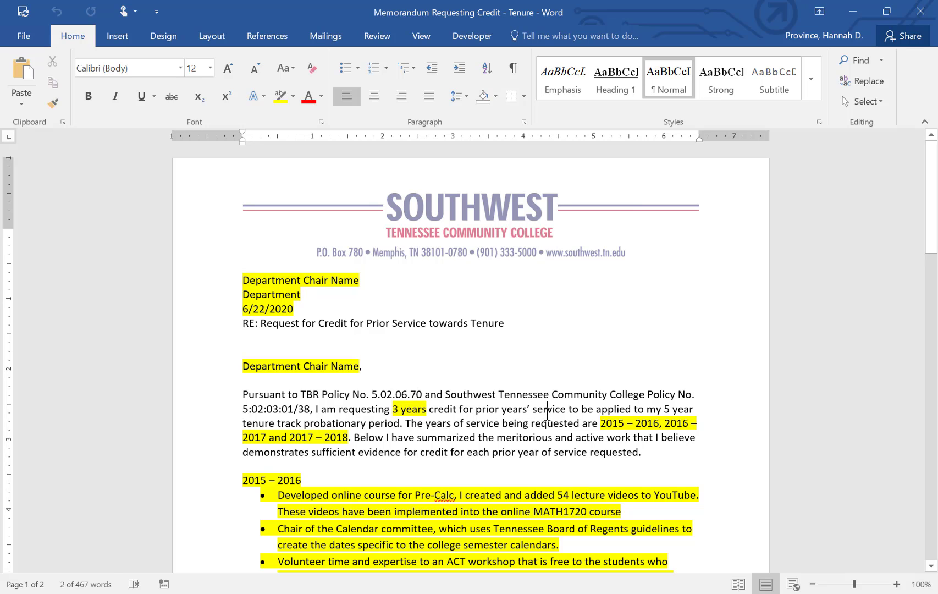
pyautogui.moveTo(393, 409); pyautogui.dragTo(427, 410)
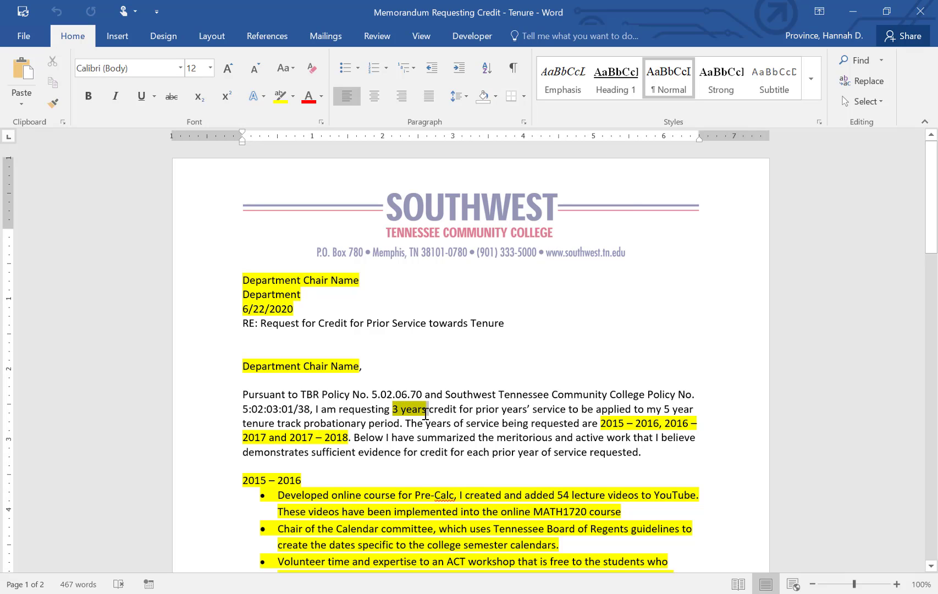
pyautogui.click(570, 410)
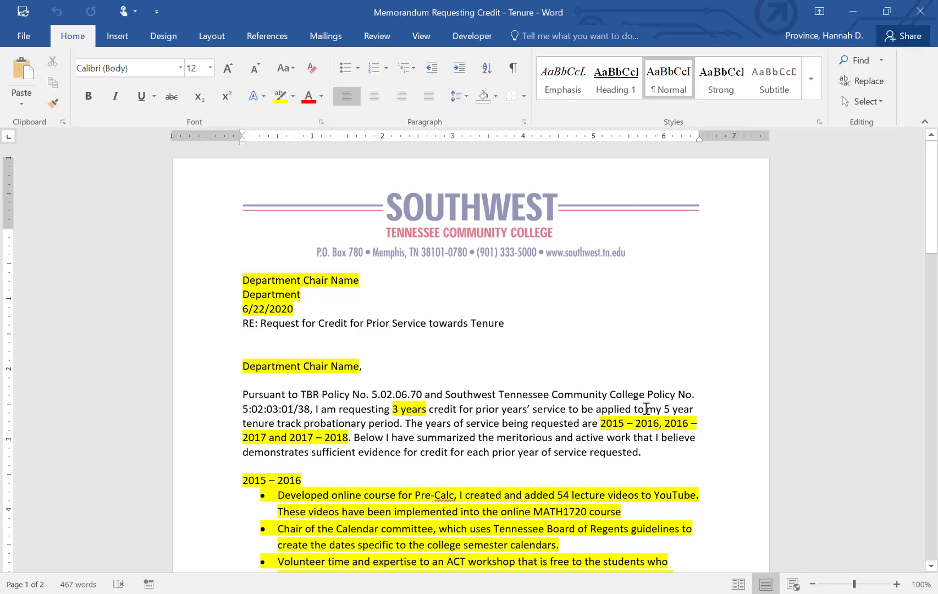
pyautogui.moveTo(478, 324); pyautogui.dragTo(492, 325)
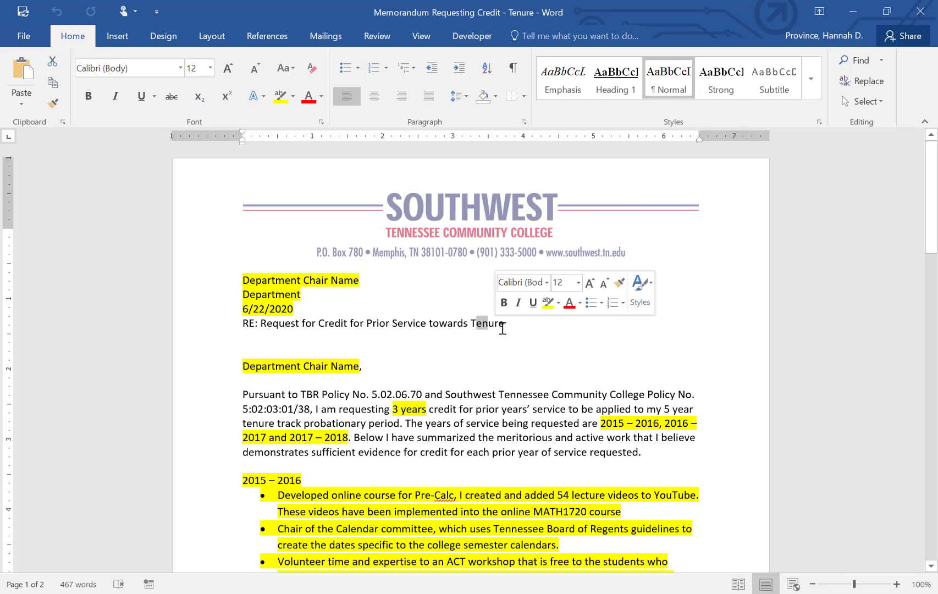
pyautogui.click(643, 413)
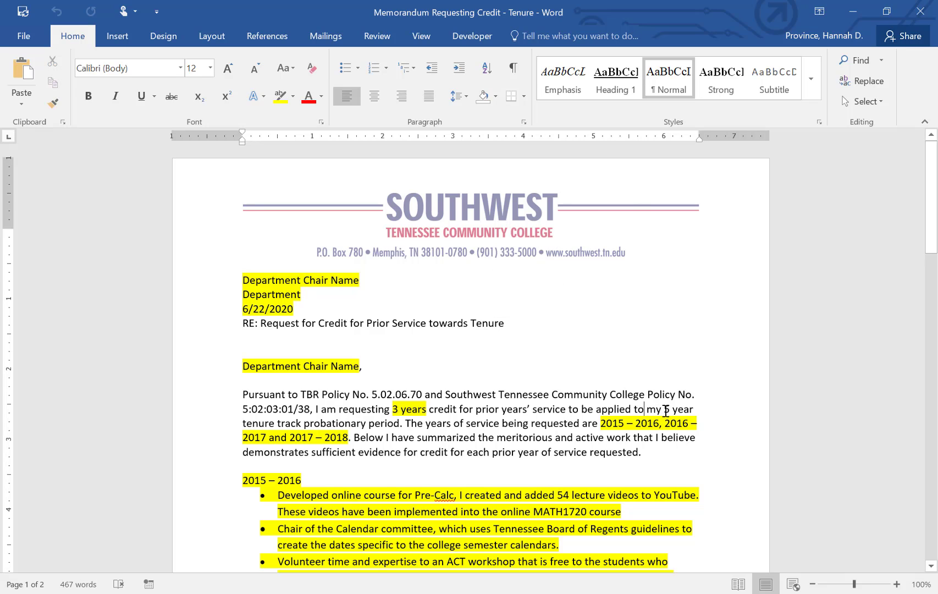
pyautogui.moveTo(664, 410); pyautogui.dragTo(398, 428)
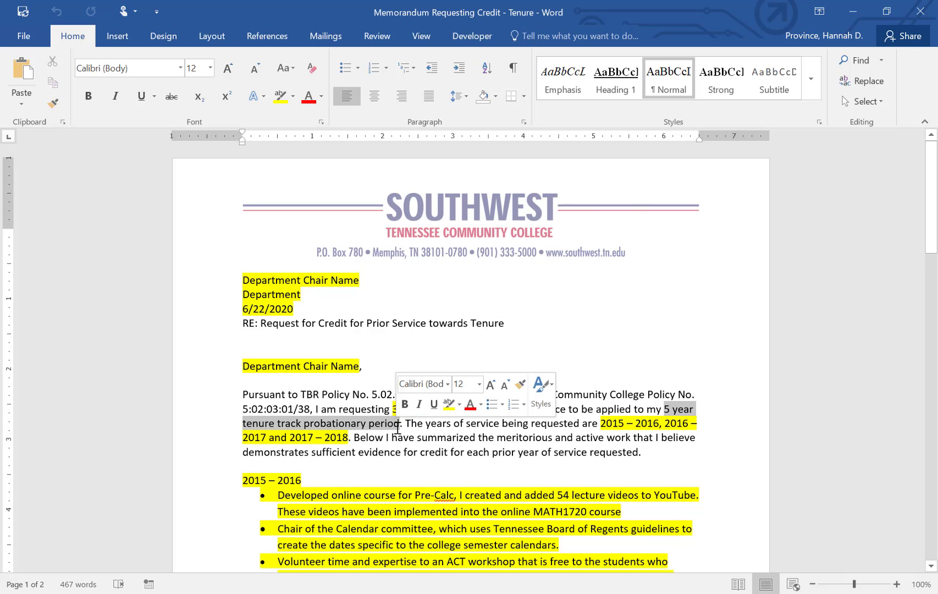
pyautogui.click(400, 427)
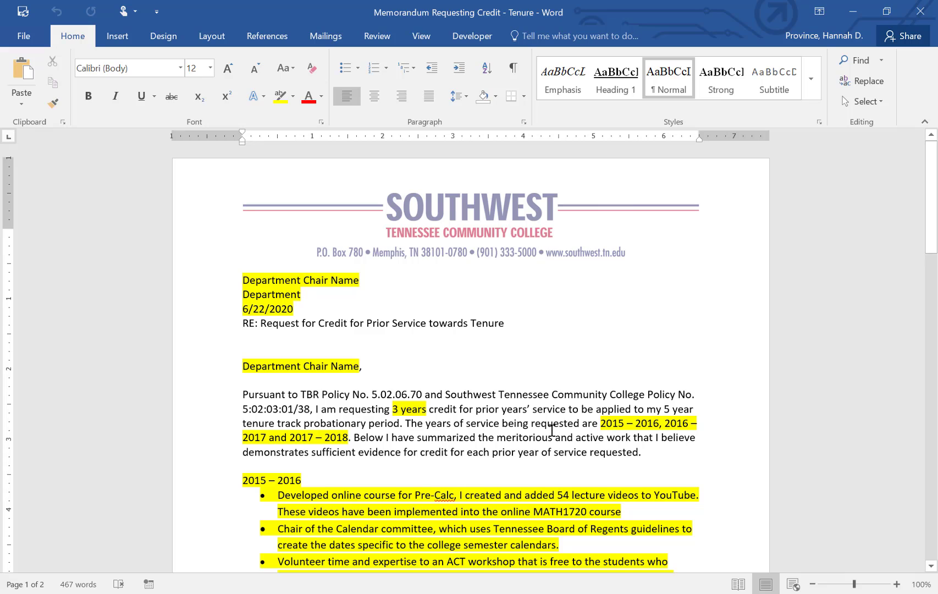
pyautogui.moveTo(603, 427); pyautogui.dragTo(659, 426)
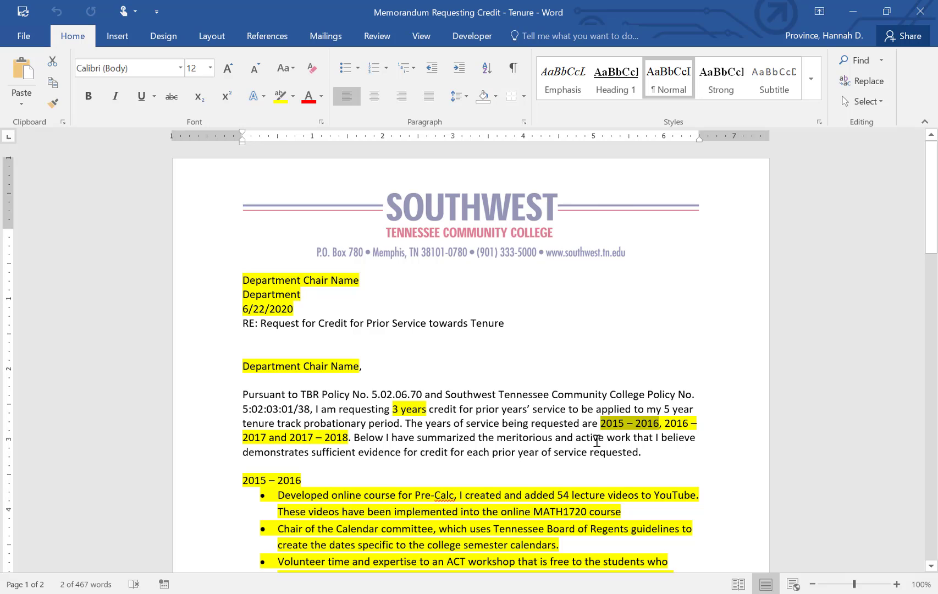
pyautogui.click(615, 454)
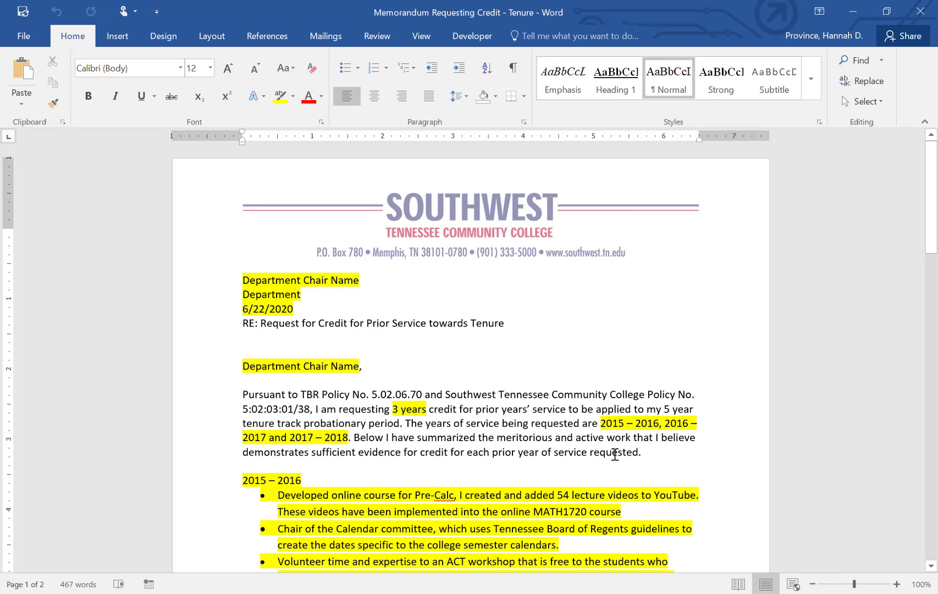
# Examine the 2015 – 2016 accomplishments list and skim the highlighted lists for 2016 – 2017 and 2017 – 2018
pyautogui.scroll(-8, 615, 455)
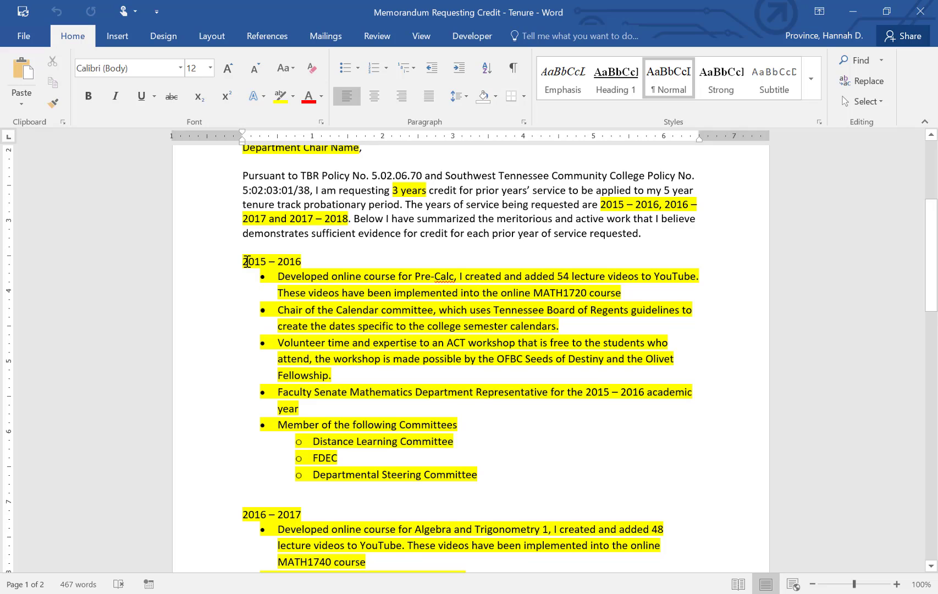
pyautogui.moveTo(243, 261); pyautogui.dragTo(481, 477)
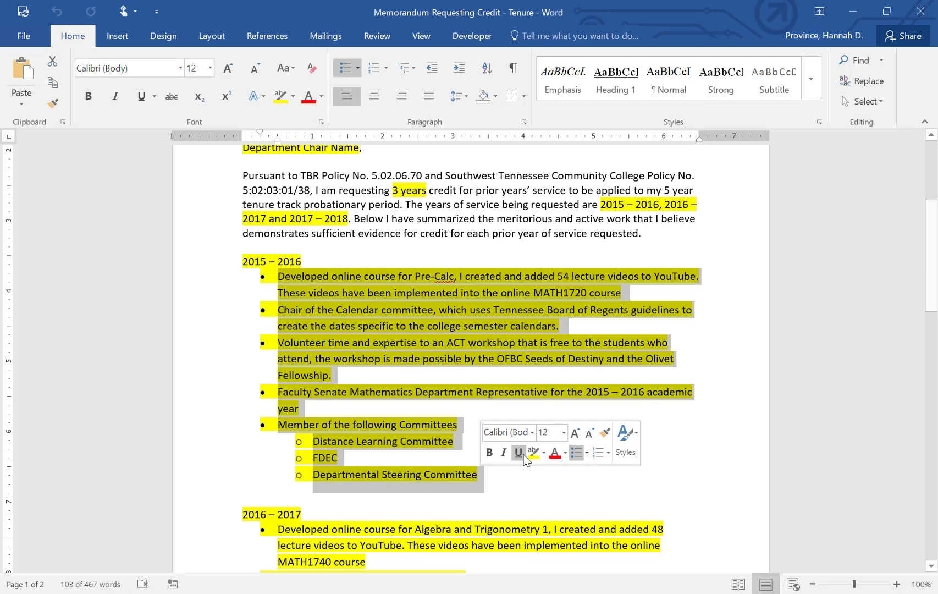
pyautogui.click(576, 484)
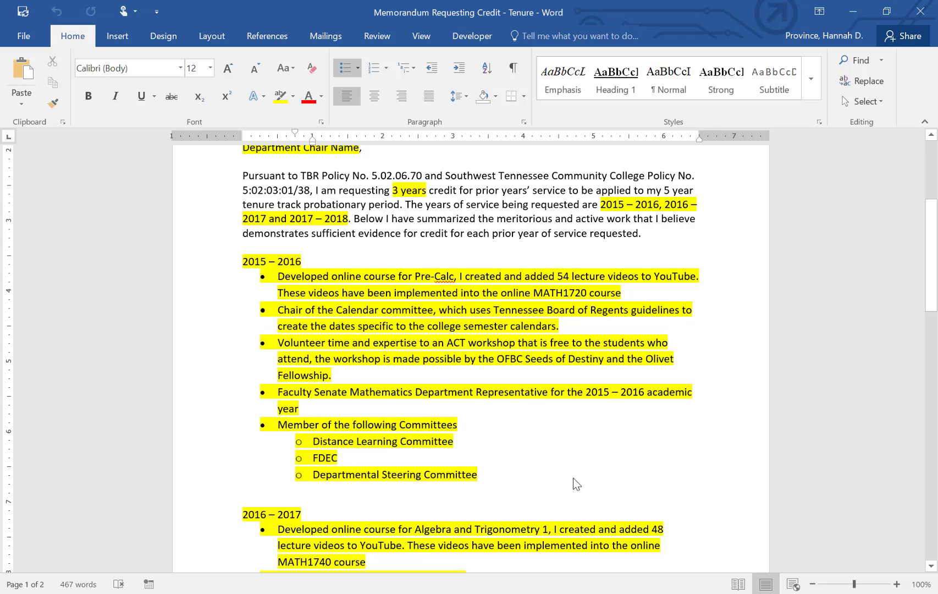
pyautogui.scroll(-5, 576, 484)
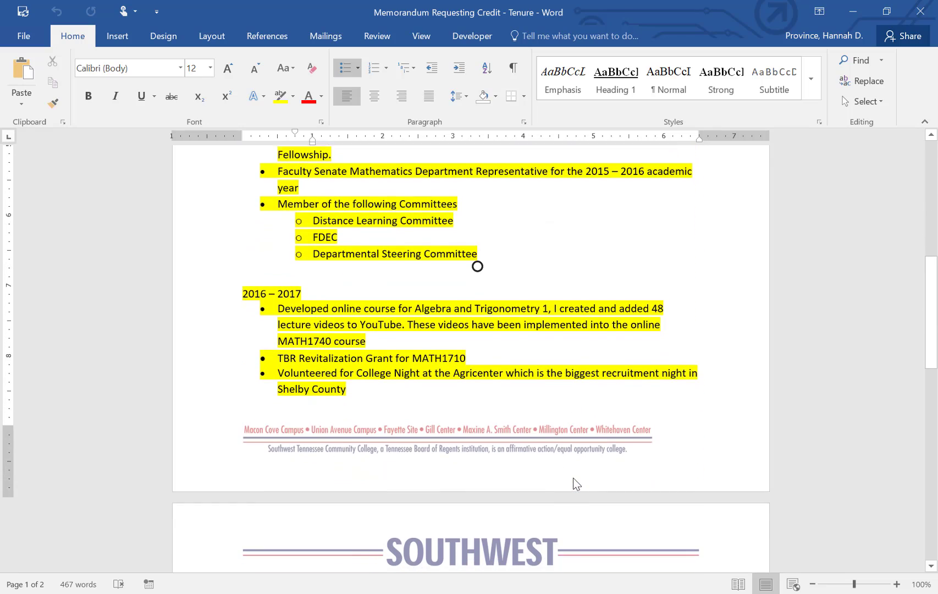
pyautogui.scroll(-9, 576, 484)
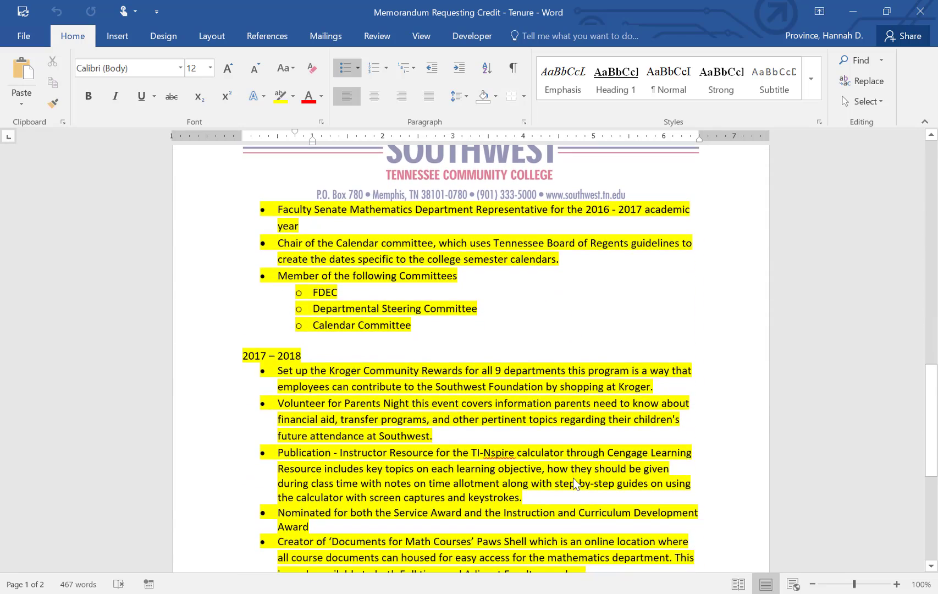
pyautogui.scroll(7, 576, 484)
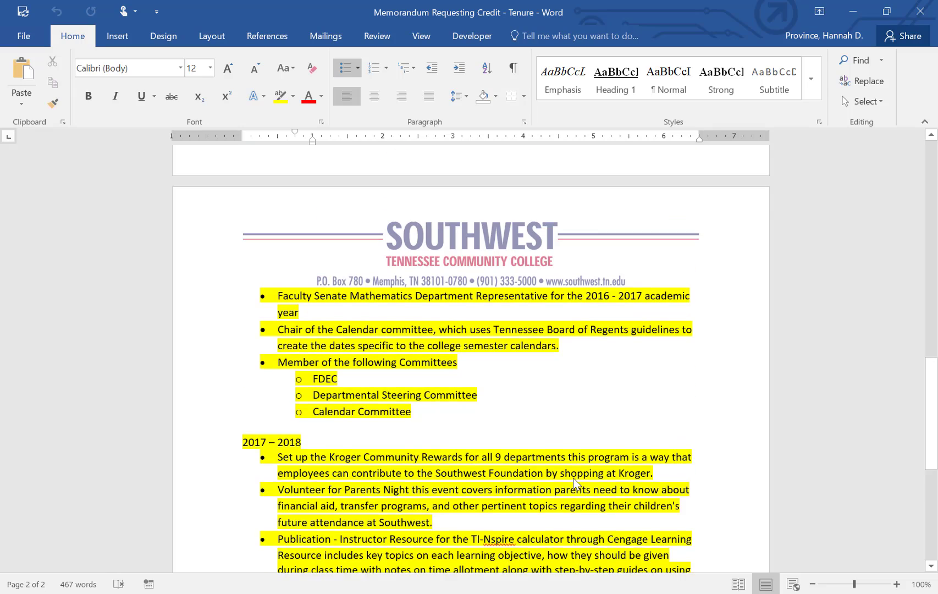
pyautogui.scroll(5, 576, 484)
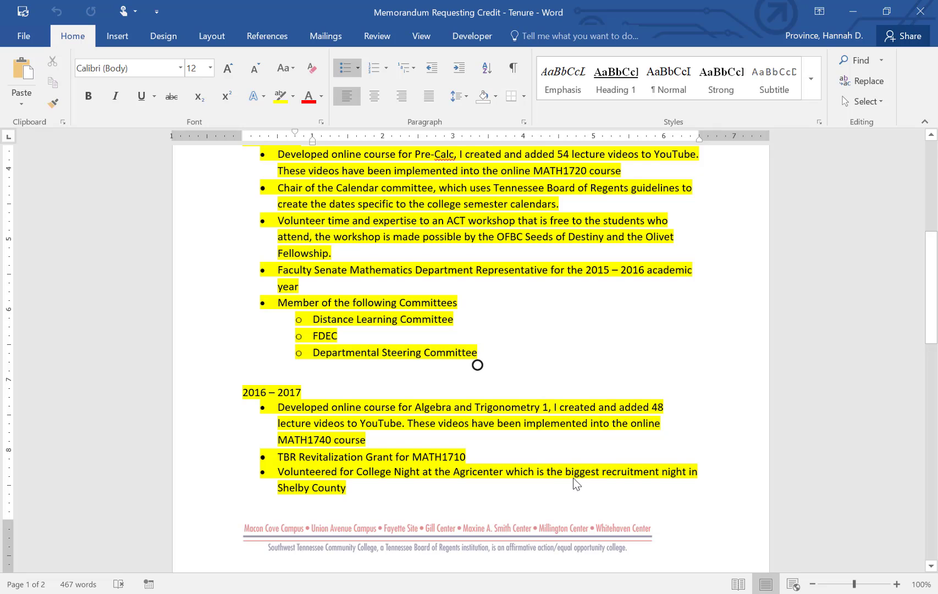
pyautogui.scroll(2, 576, 484)
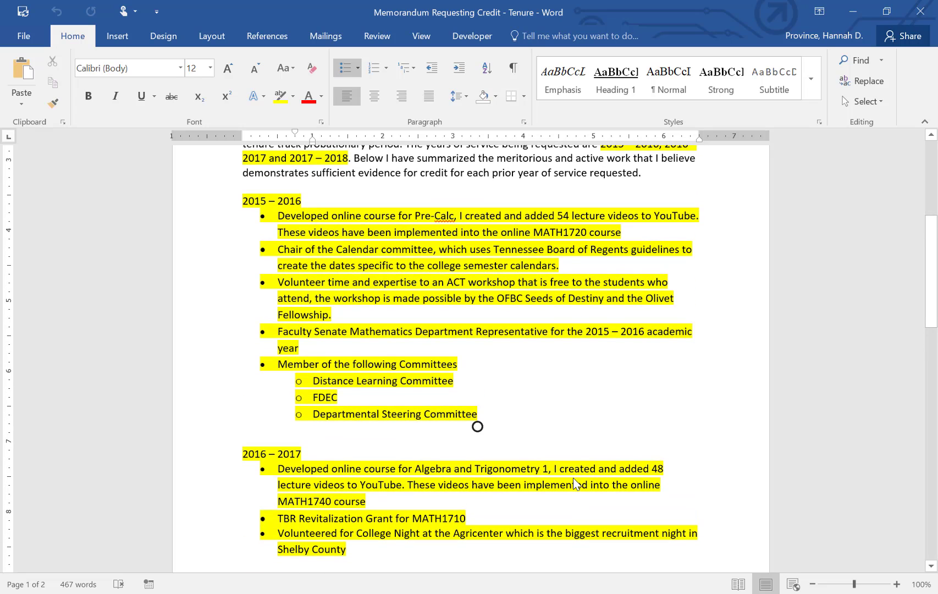
# Compare the Calendar committee chair bullet under 2015 – 2016 with the matching one under 2016 – 2017, and check the 2017 – 2018 list
pyautogui.moveTo(278, 249); pyautogui.dragTo(456, 261)
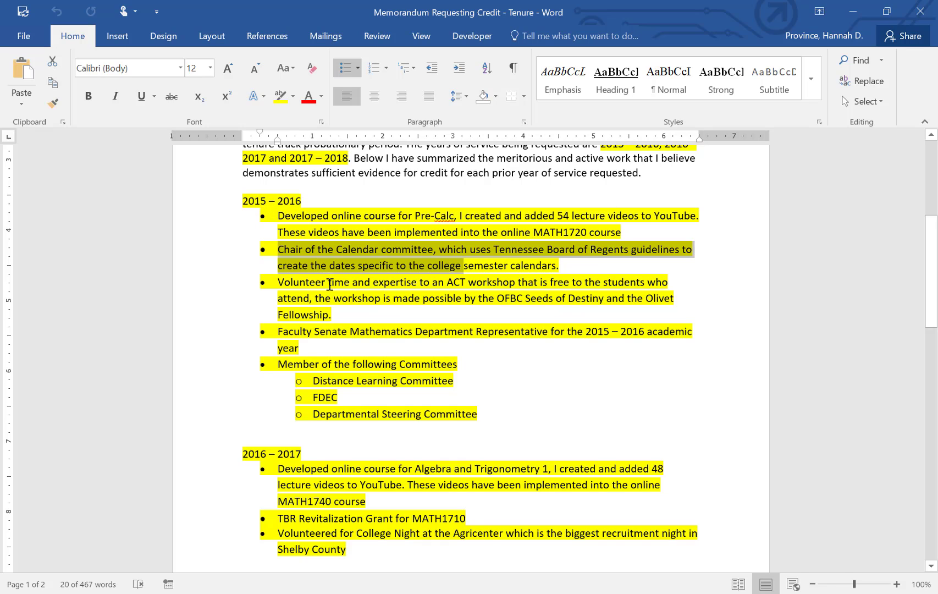
pyautogui.click(403, 415)
pyautogui.scroll(-4, 407, 424)
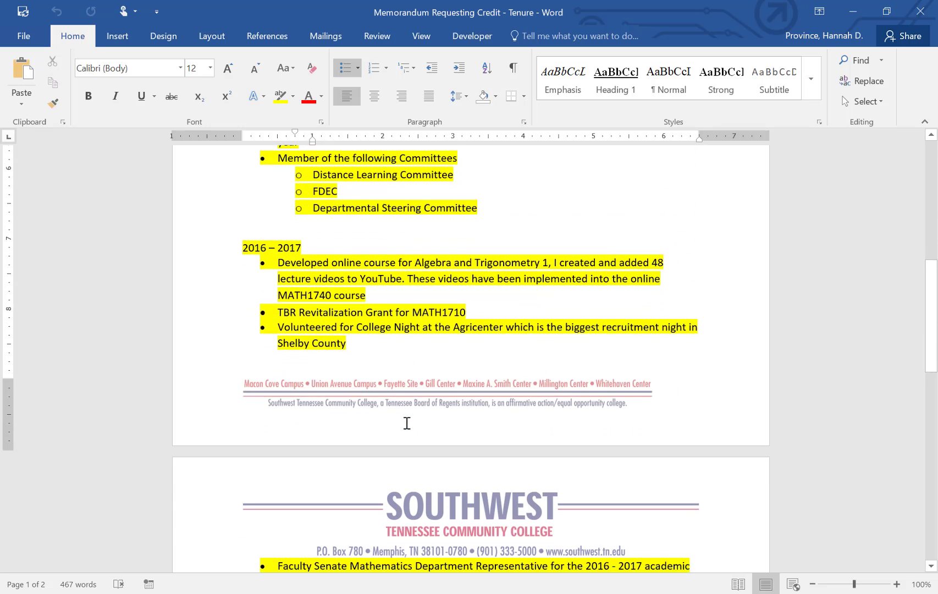
pyautogui.scroll(-4, 407, 423)
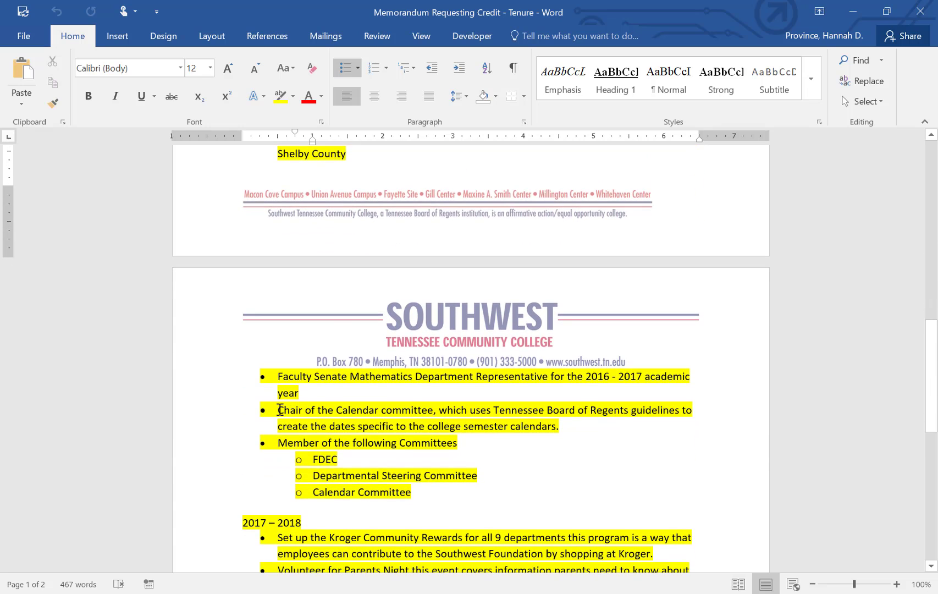
pyautogui.moveTo(280, 410); pyautogui.dragTo(552, 428)
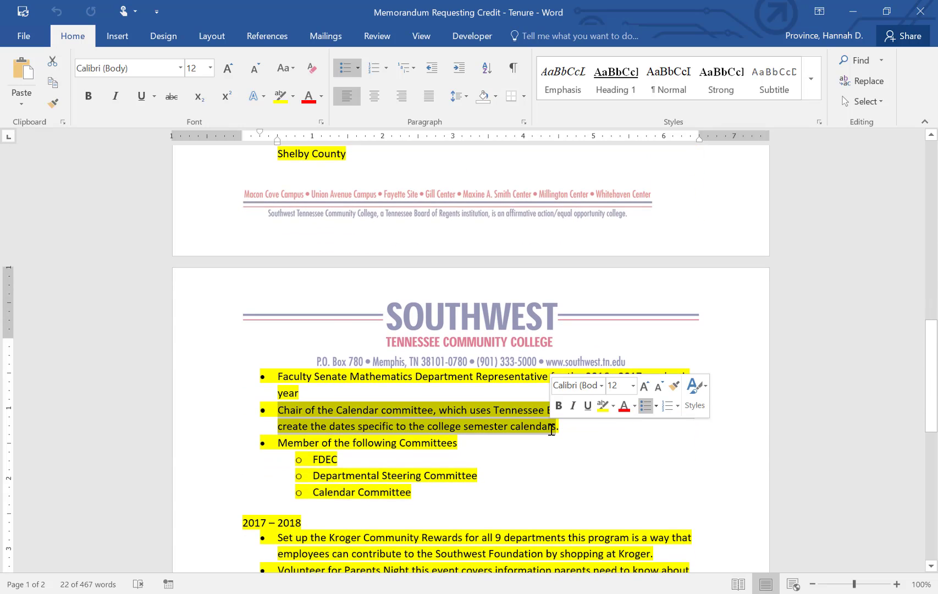
pyautogui.scroll(-6, 551, 428)
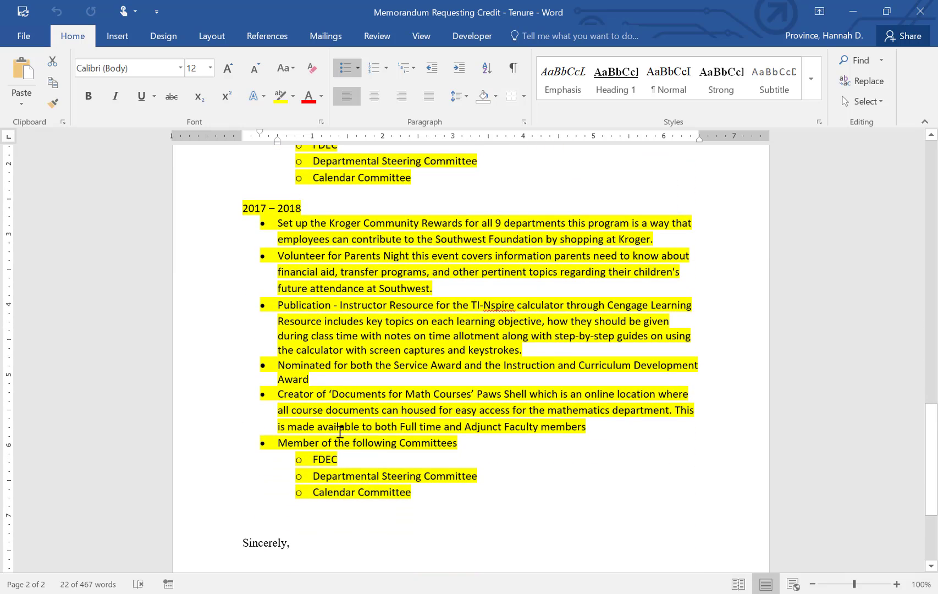
pyautogui.scroll(9, 488, 509)
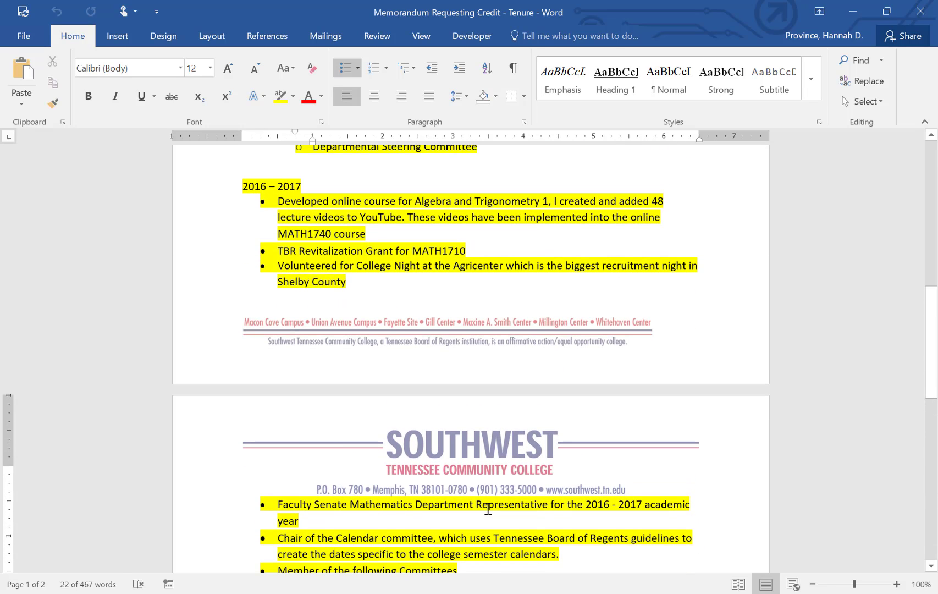
pyautogui.click(488, 509)
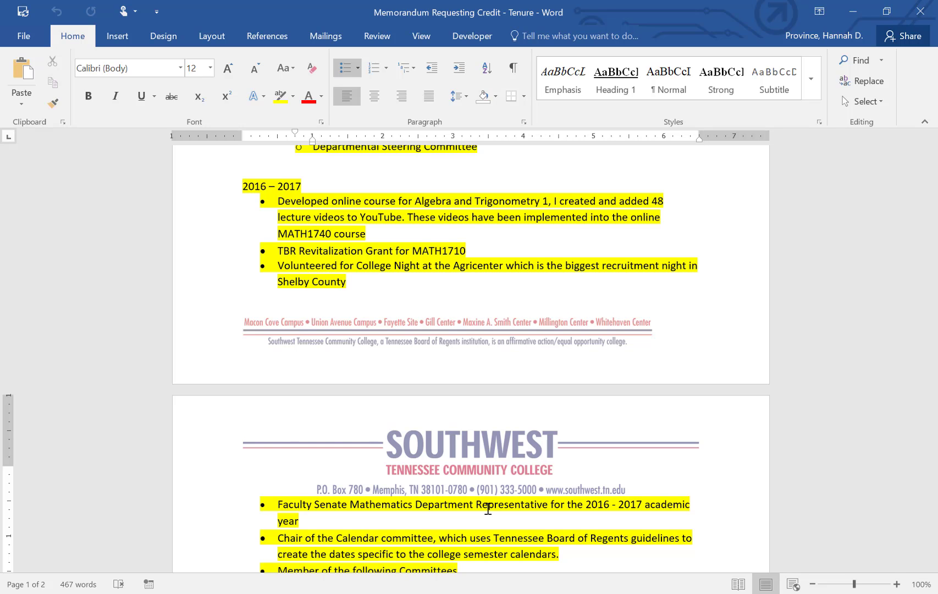
# Review the committee memberships under 2016 – 2017 and 2017 – 2018 through to the closing, and return to the 2015 – 2016 section
pyautogui.scroll(-5, 488, 509)
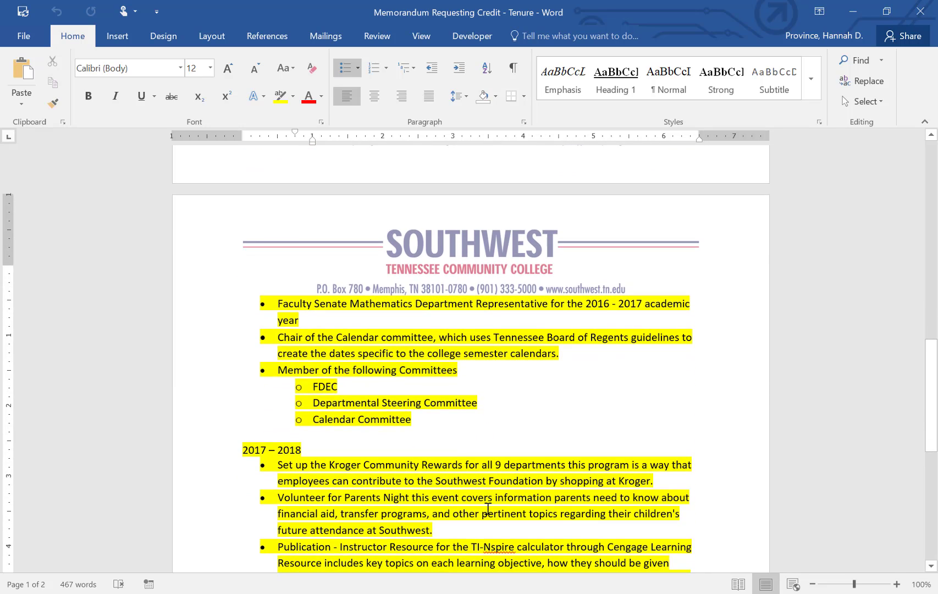
pyautogui.scroll(-1, 488, 509)
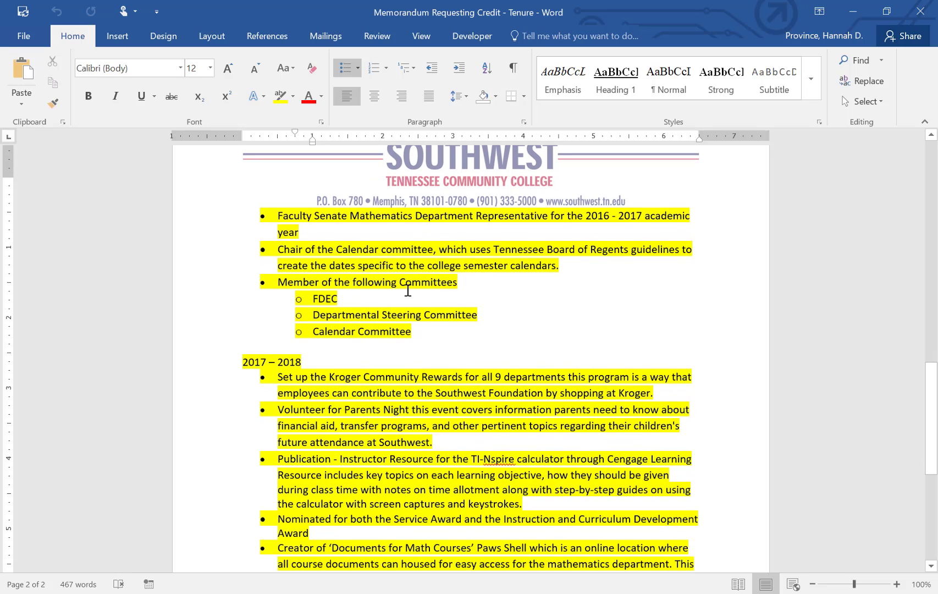
pyautogui.write('Member of the following Committees FDEC Departmental Steering Committee Calendar Committee')
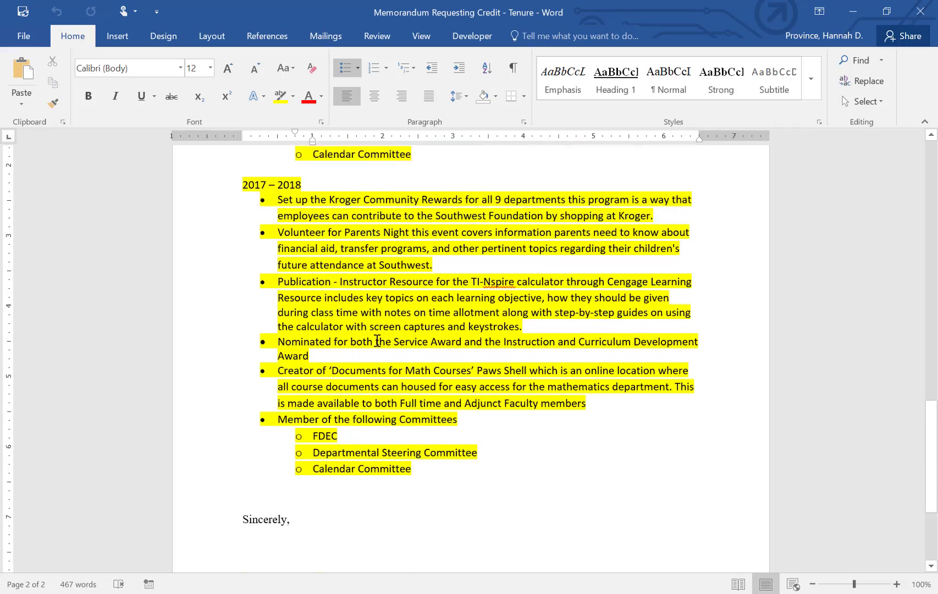
pyautogui.click(434, 491)
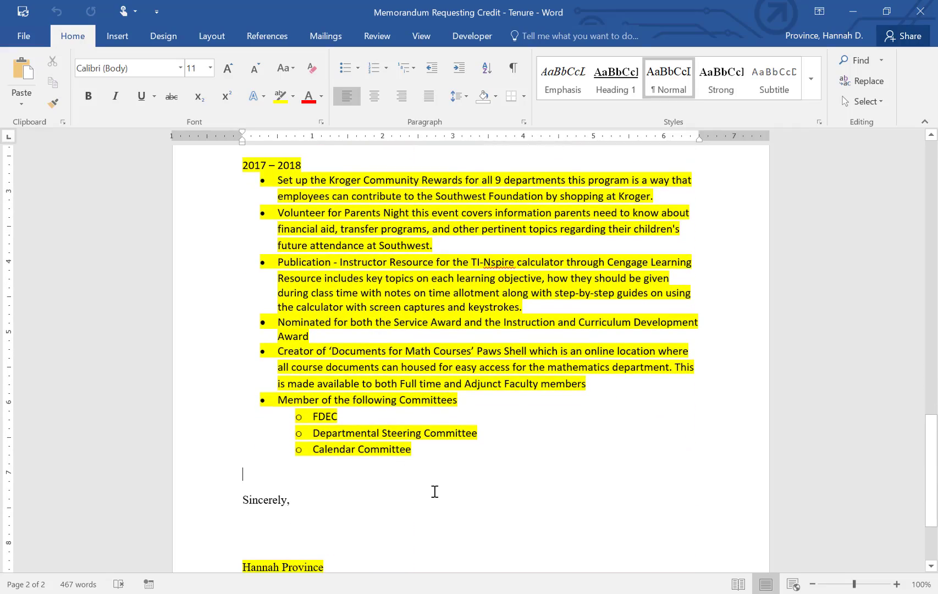
pyautogui.scroll(10, 435, 492)
pyautogui.scroll(7, 435, 491)
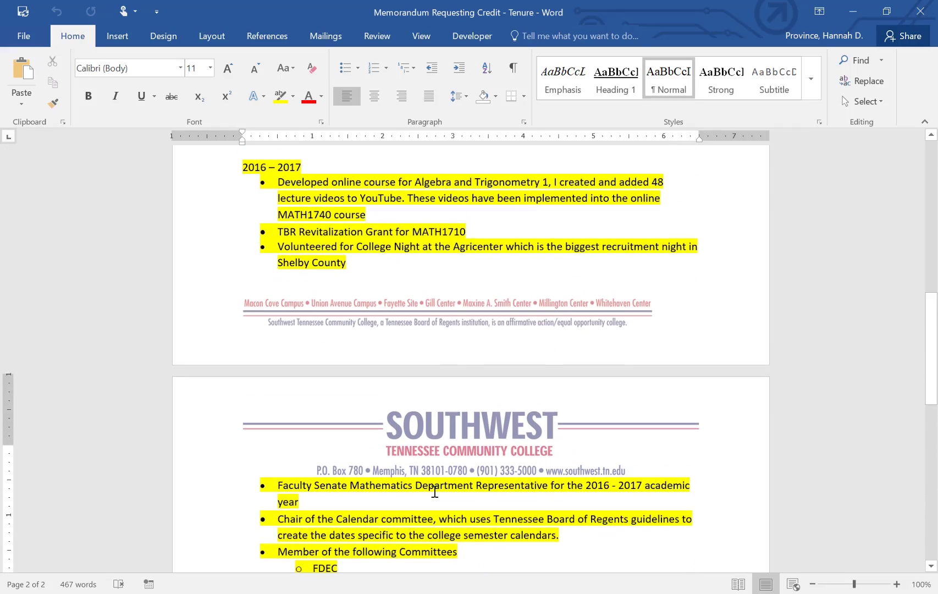
pyautogui.scroll(2, 434, 492)
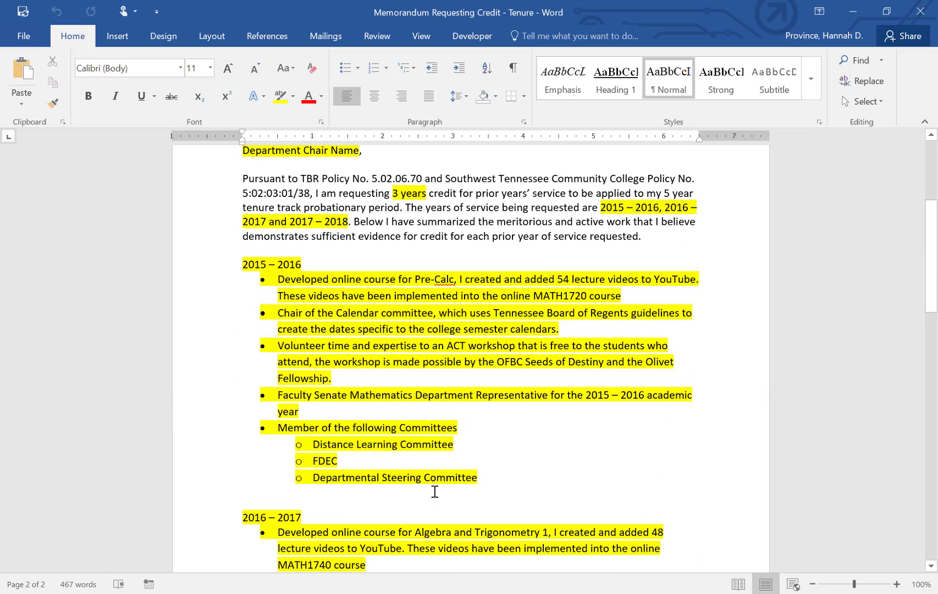
# Review the remaining yearly lists through to the highlighted signature block, and return to the beginning of the memorandum
pyautogui.scroll(-7, 434, 491)
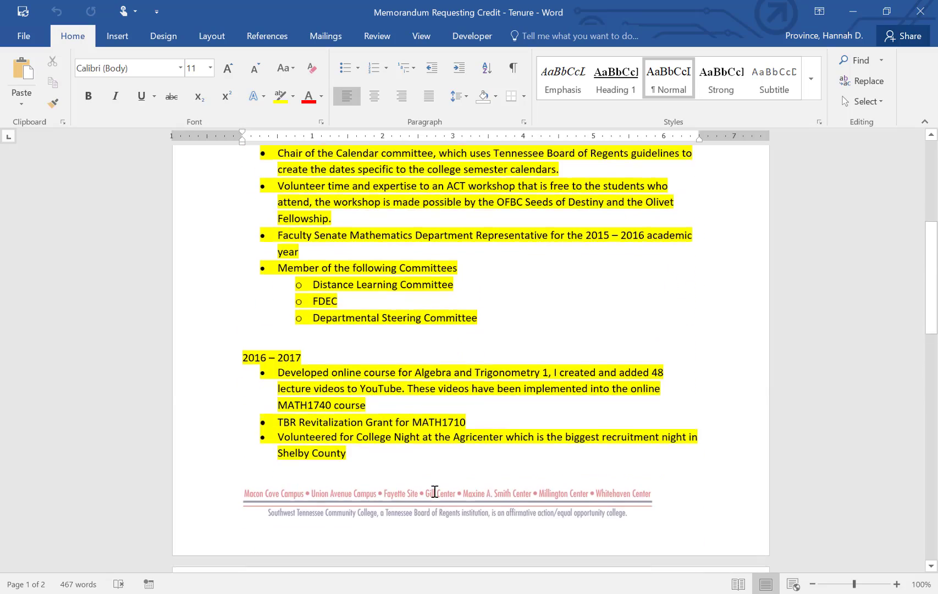
pyautogui.scroll(-10, 434, 491)
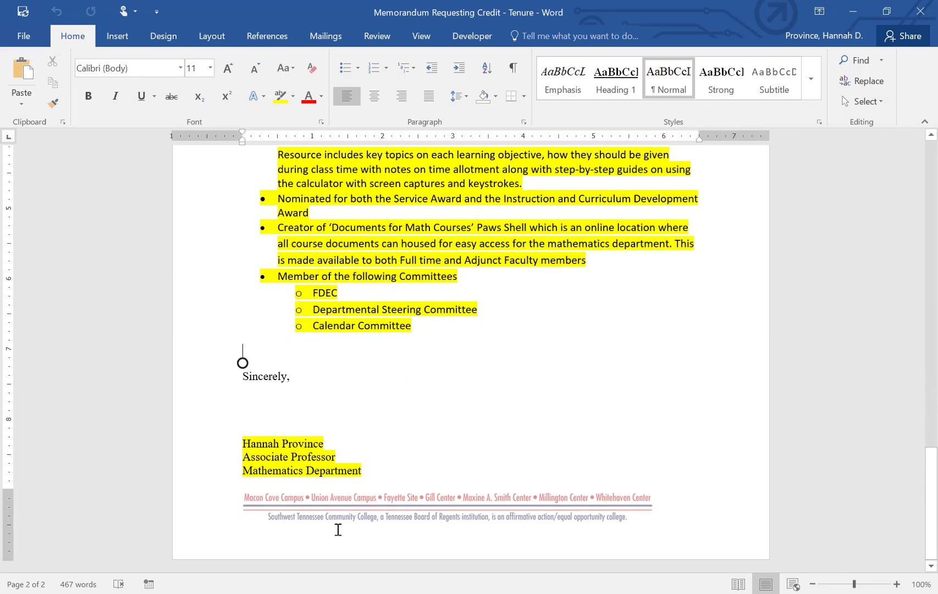
pyautogui.click(239, 441)
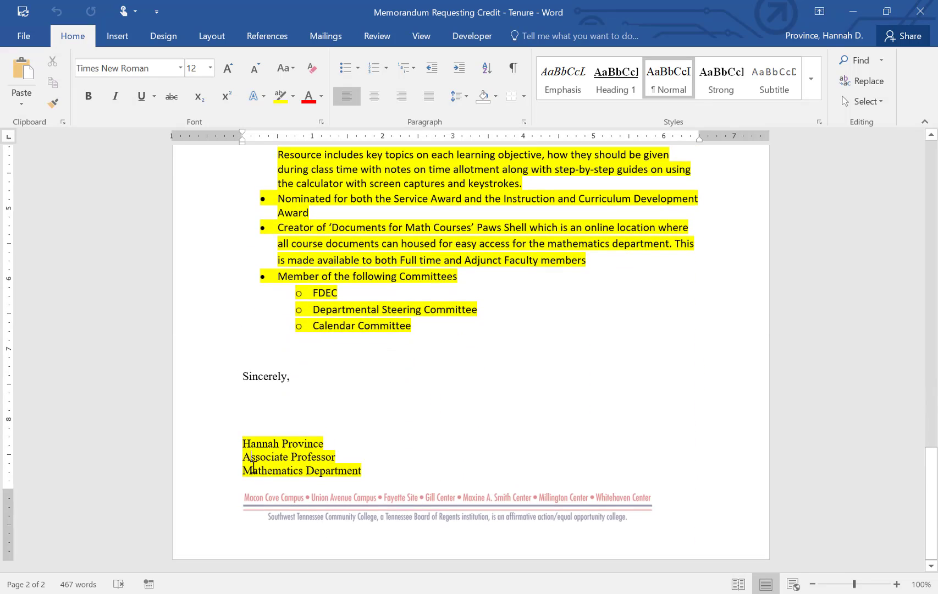
pyautogui.press('Up')
pyautogui.moveTo(936, 448); pyautogui.dragTo(936, 138)
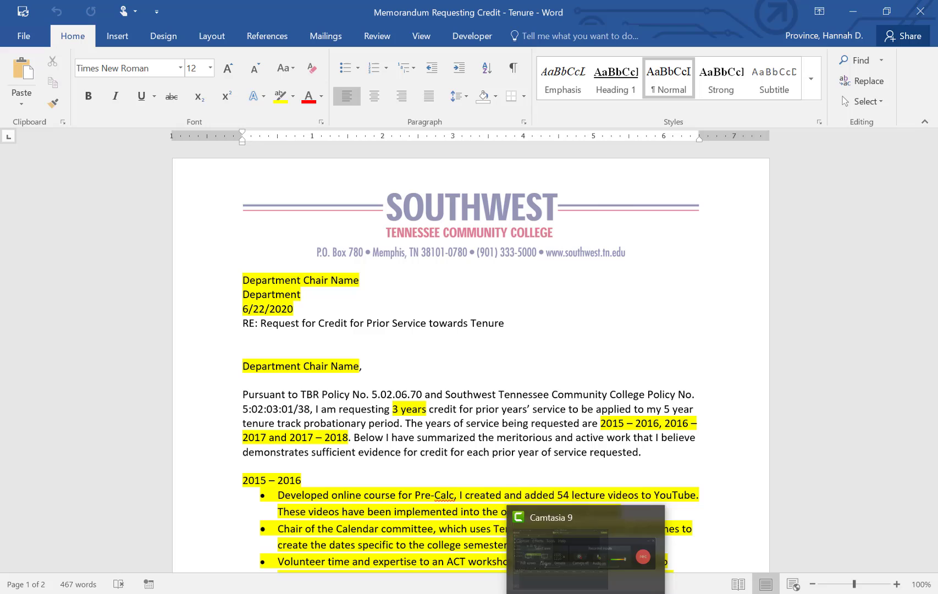
pyautogui.moveTo(535, 593)
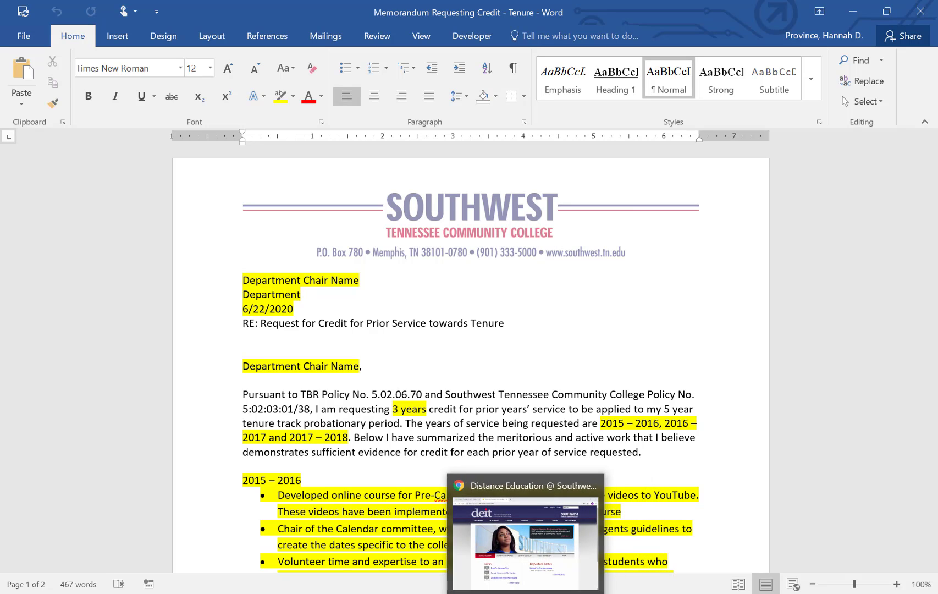
pyautogui.click(595, 593)
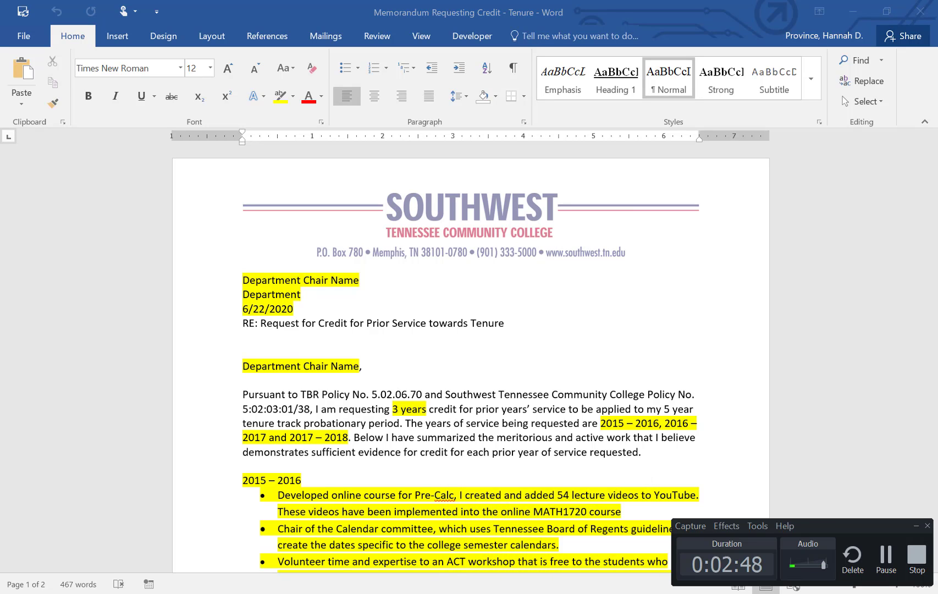
# Switch to the Distance Education site in Chrome and open the Evaluation page of the DE Concierge Faculty Evaluation area
pyautogui.moveTo(526, 593)
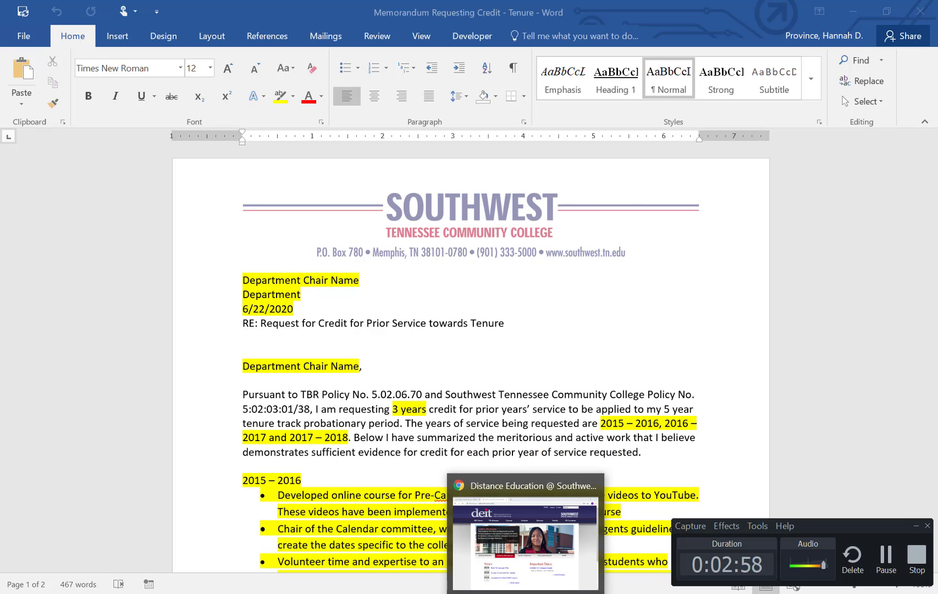
pyautogui.click(518, 541)
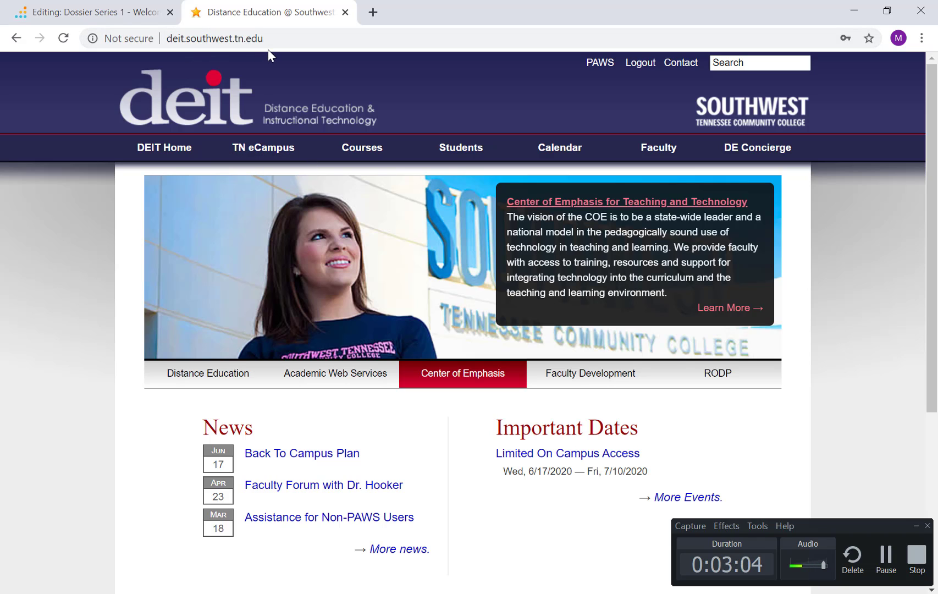
pyautogui.moveTo(764, 156)
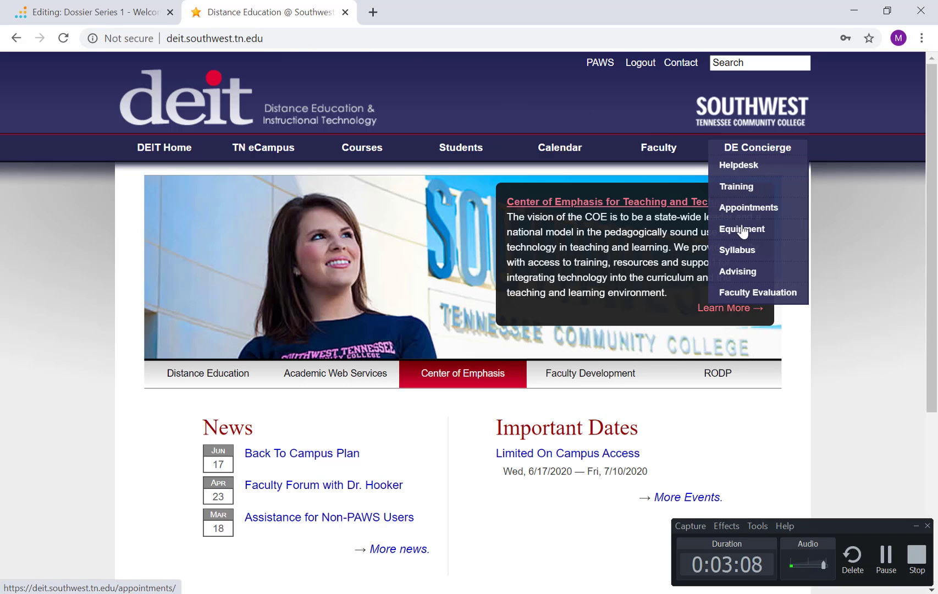
pyautogui.click(752, 294)
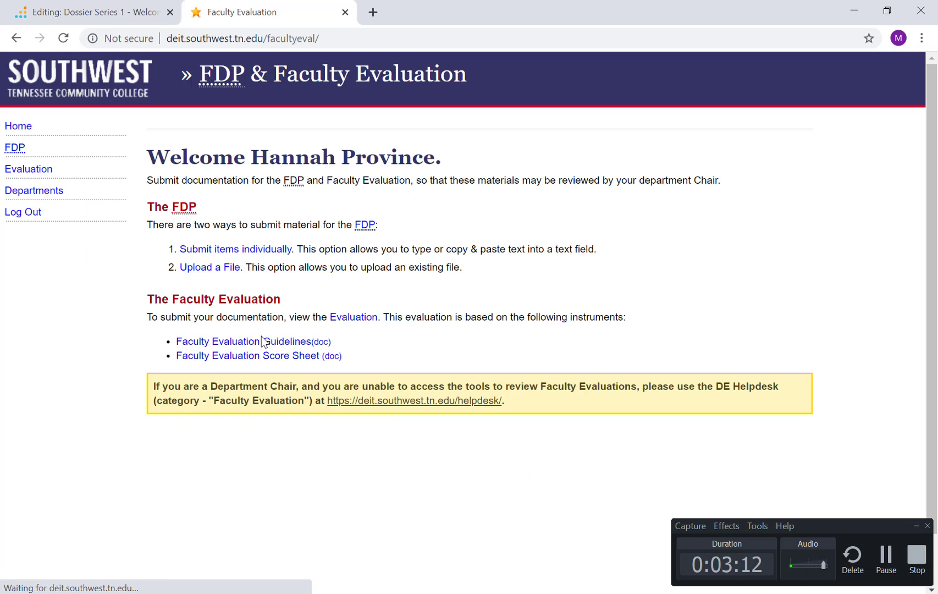
pyautogui.click(32, 175)
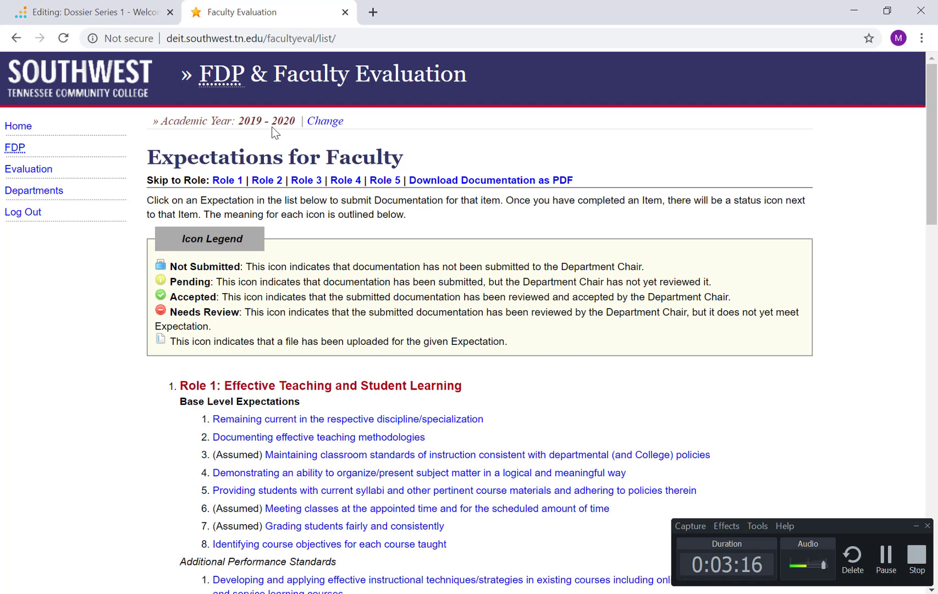
# Change the evaluation's academic year to 2015 - 2016 and save it
pyautogui.click(322, 122)
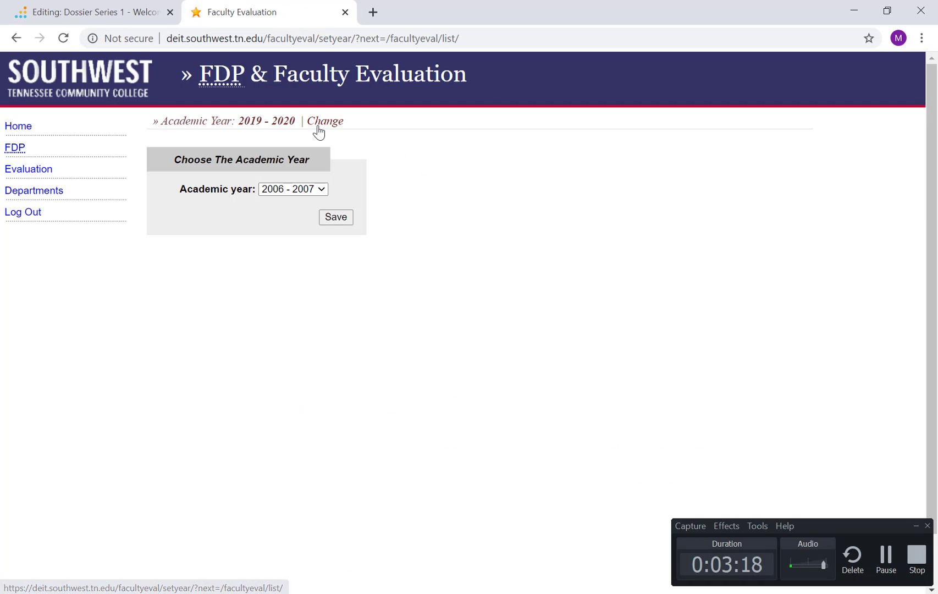
pyautogui.click(308, 190)
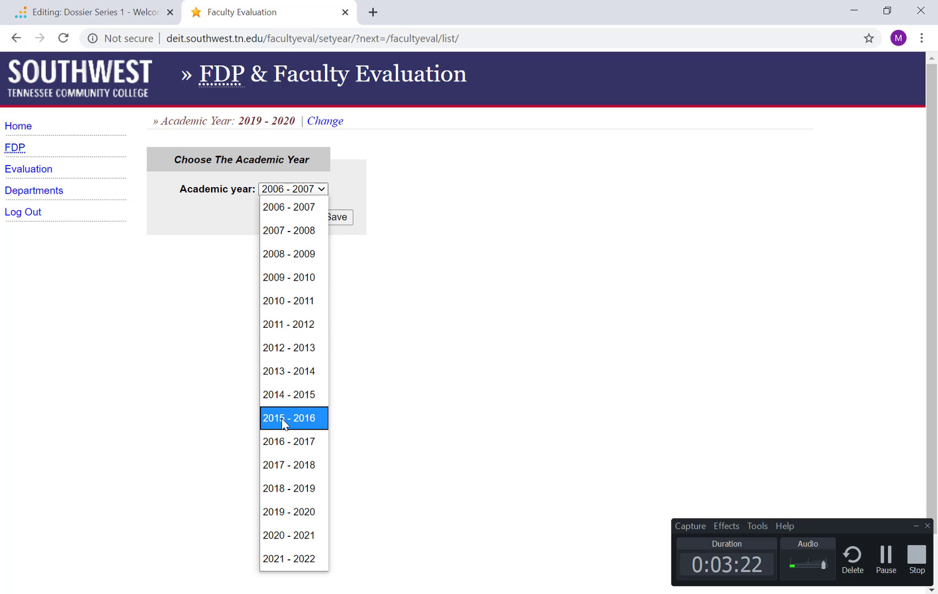
pyautogui.click(307, 419)
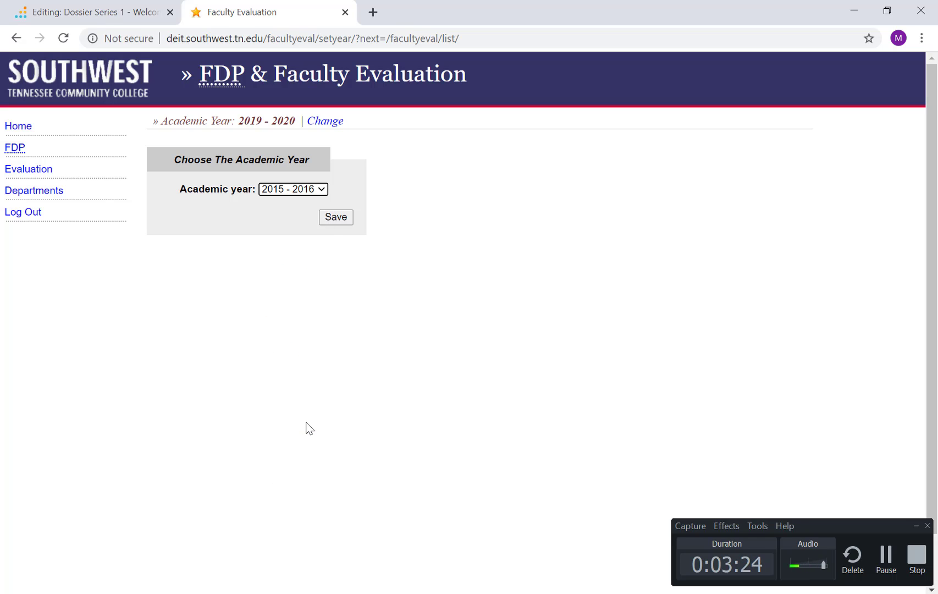
pyautogui.click(334, 219)
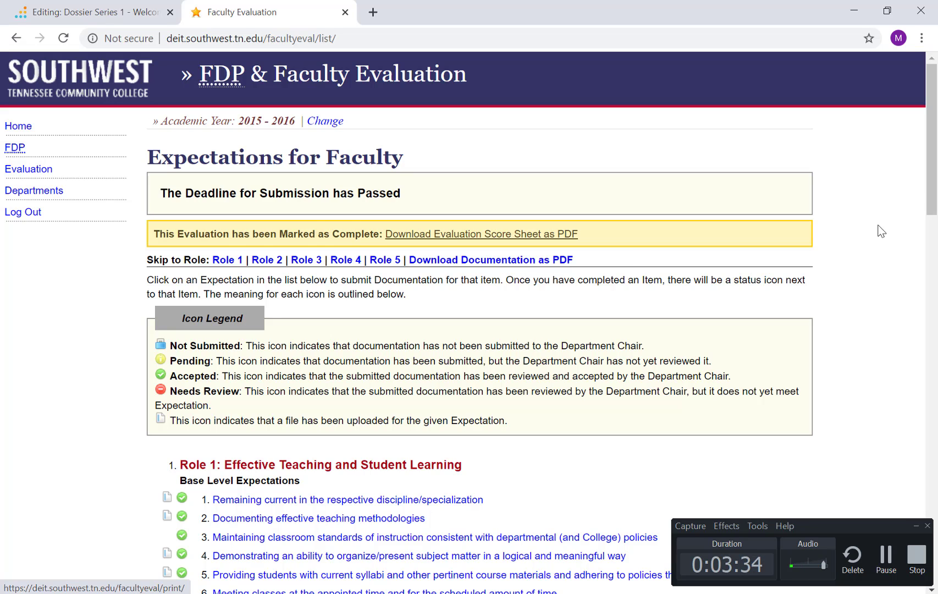
# Examine the status and uploaded-file icons of the Role 1 expectations, and return to the documentation and score sheet download links
pyautogui.scroll(-1, 934, 223)
pyautogui.scroll(-4, 933, 222)
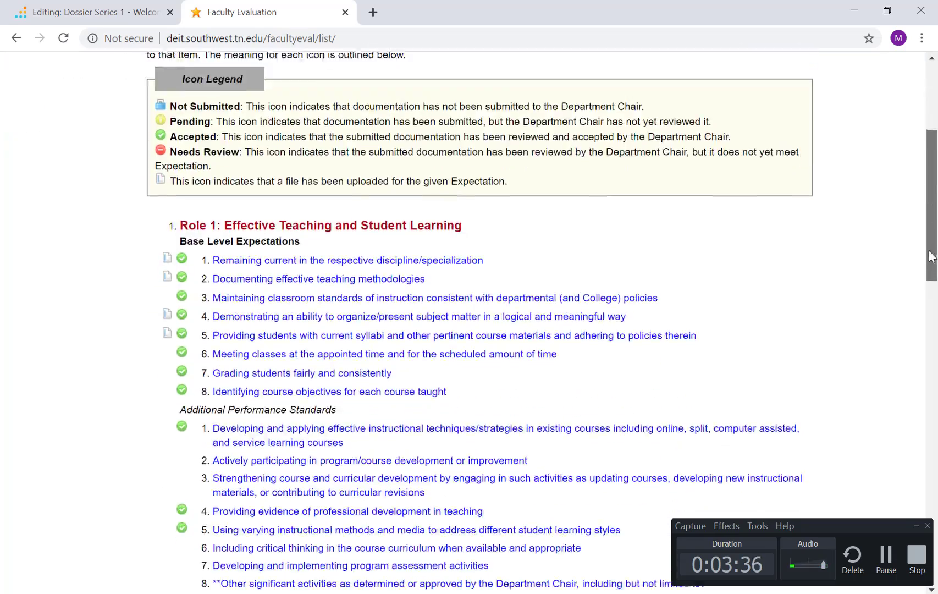
pyautogui.scroll(3, 925, 261)
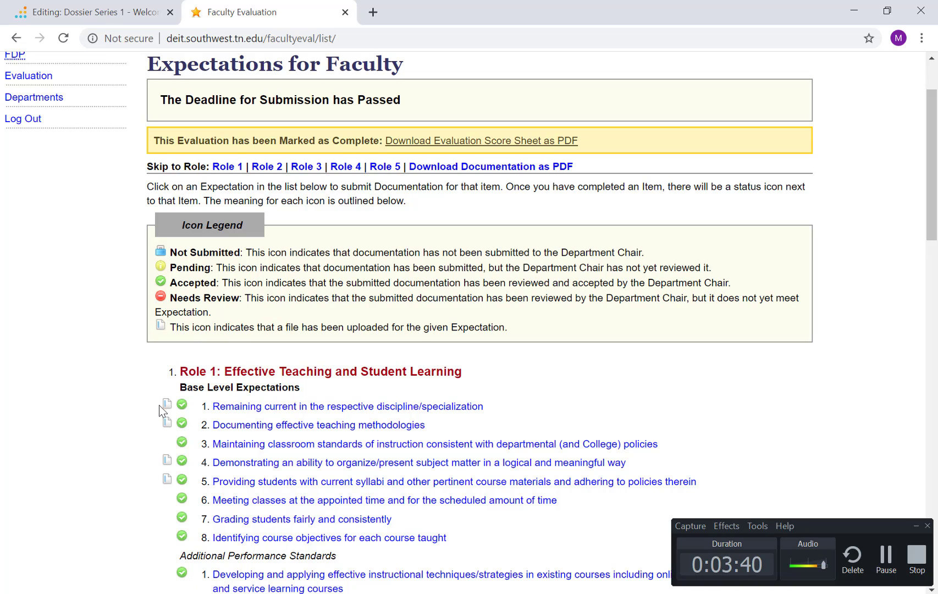
pyautogui.moveTo(164, 407)
pyautogui.moveTo(935, 232); pyautogui.dragTo(935, 179)
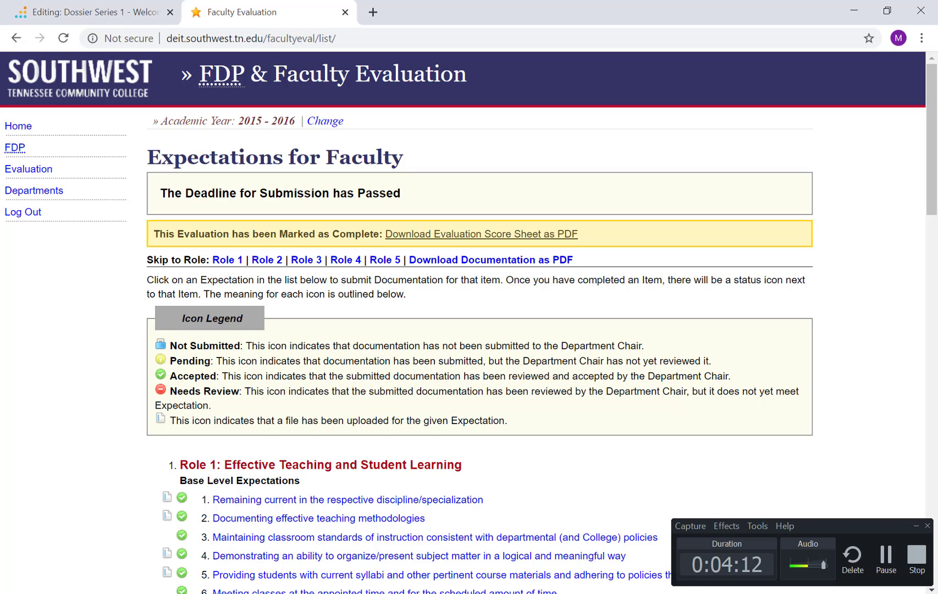
# Switch back to the Memorandum Requesting Credit - Tenure document in Word, at the opening paragraph
pyautogui.moveTo(416, 593)
pyautogui.hotkey('alt', 'Tab')
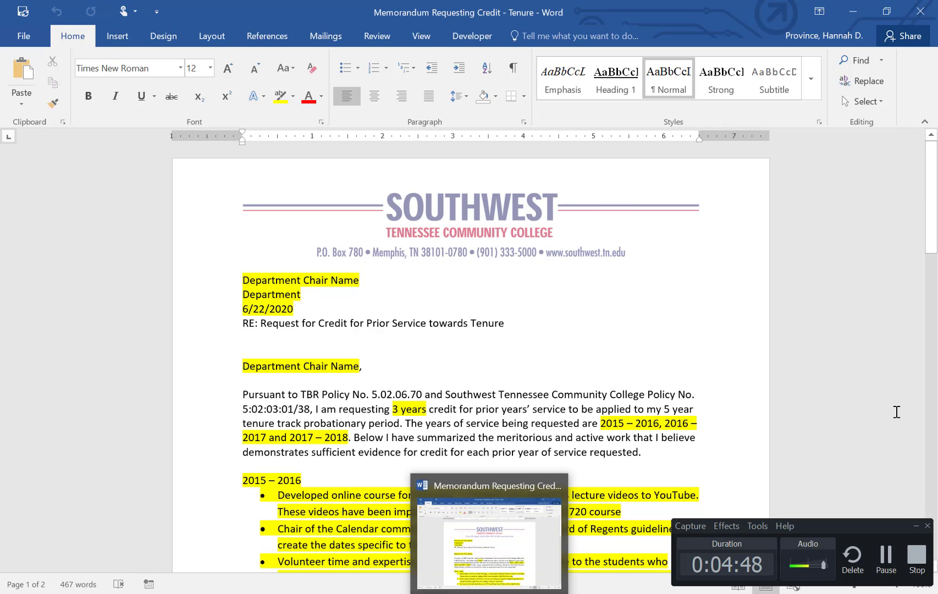
pyautogui.click(897, 412)
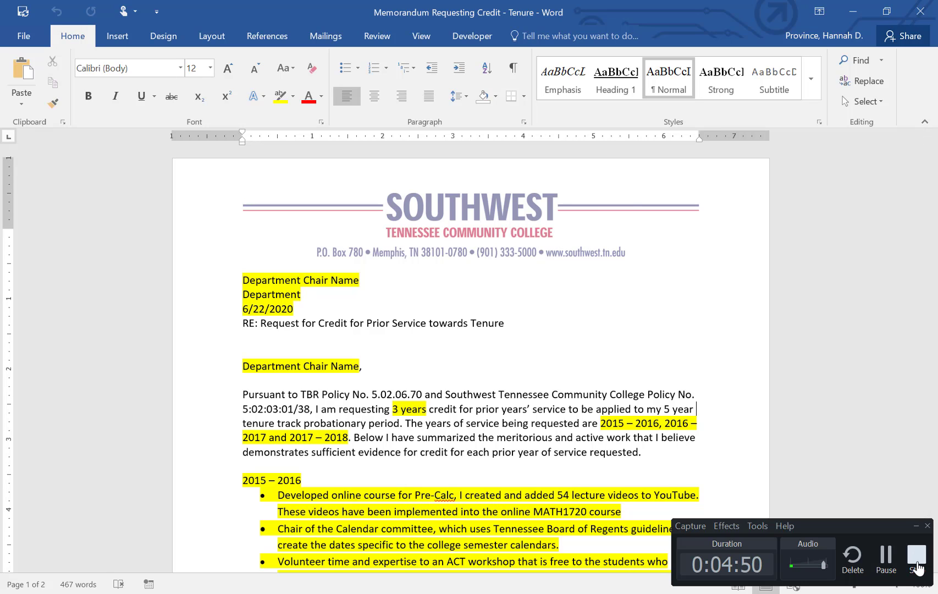